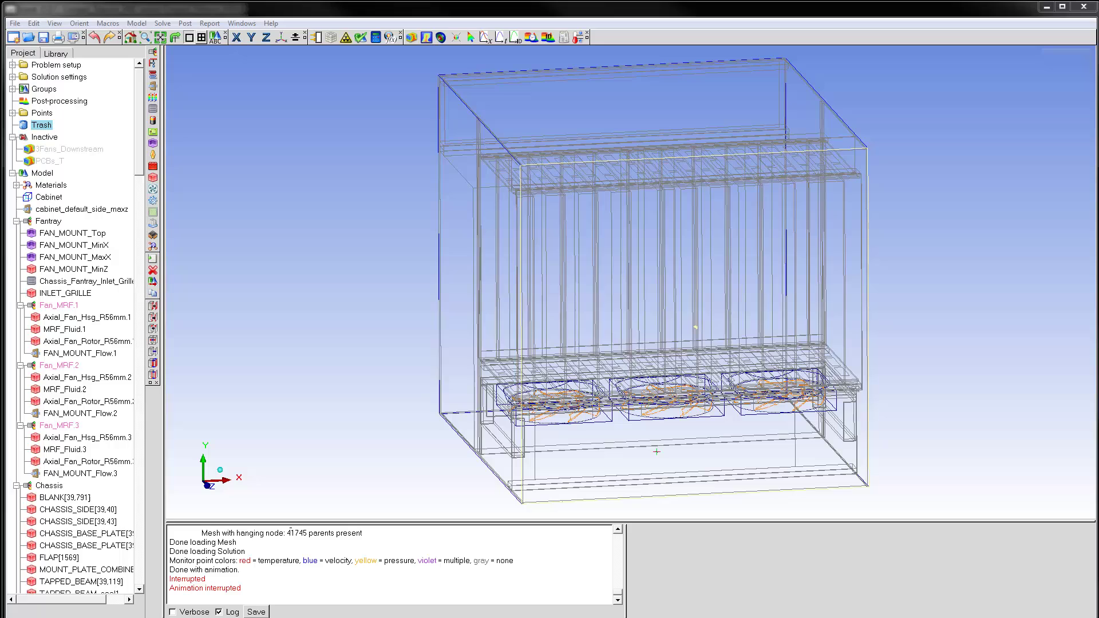
Add a plane cut positioned as 'X plane through center' and name it X-center.
click(426, 37)
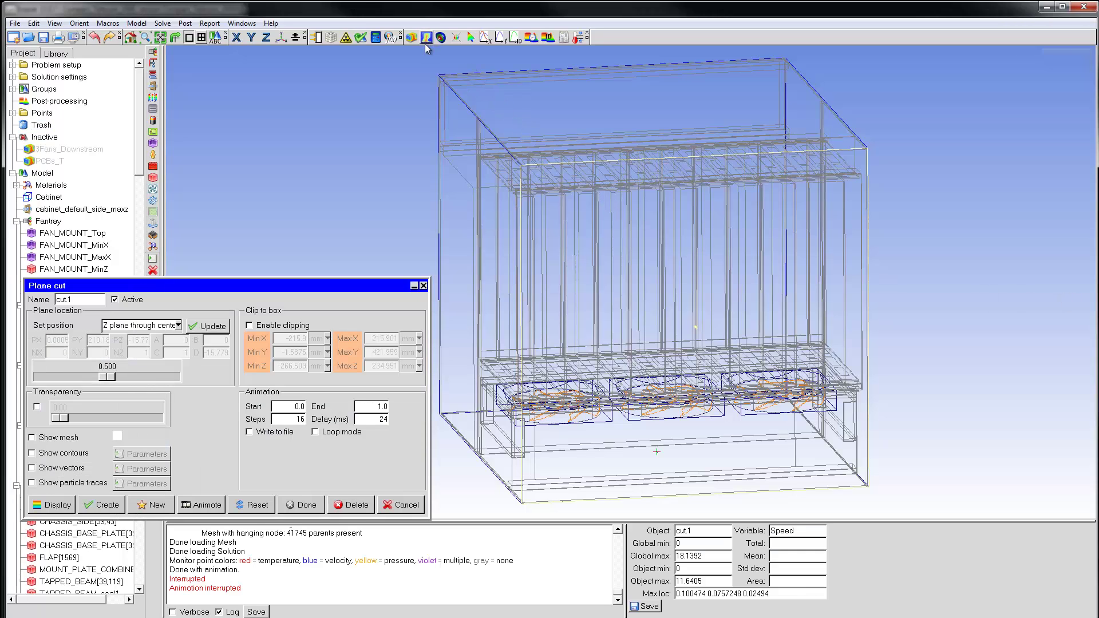
click(178, 325)
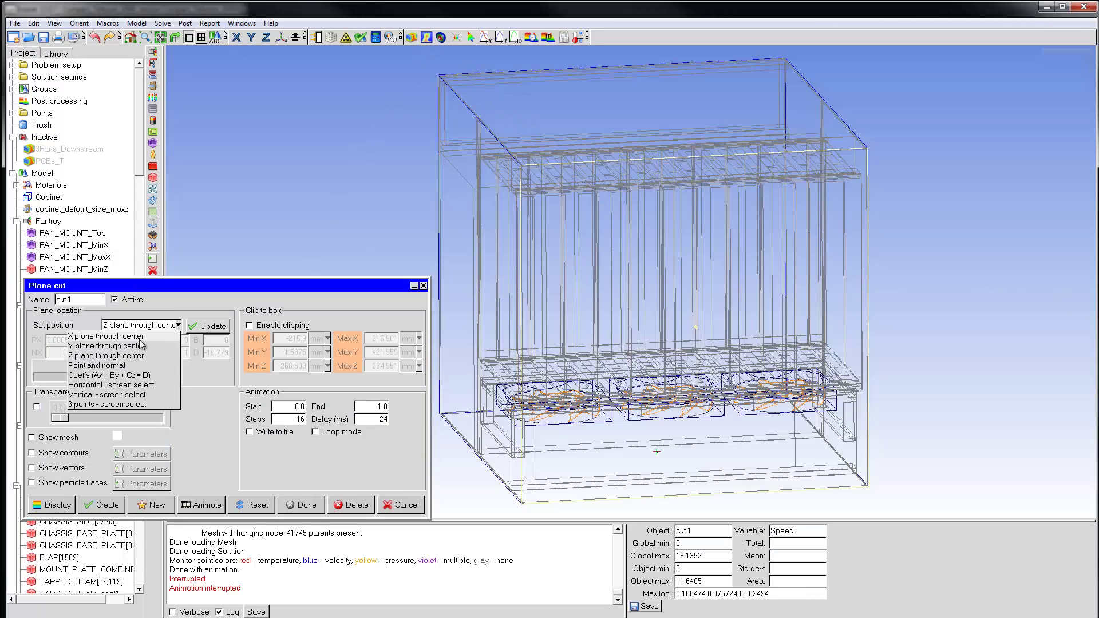
click(142, 338)
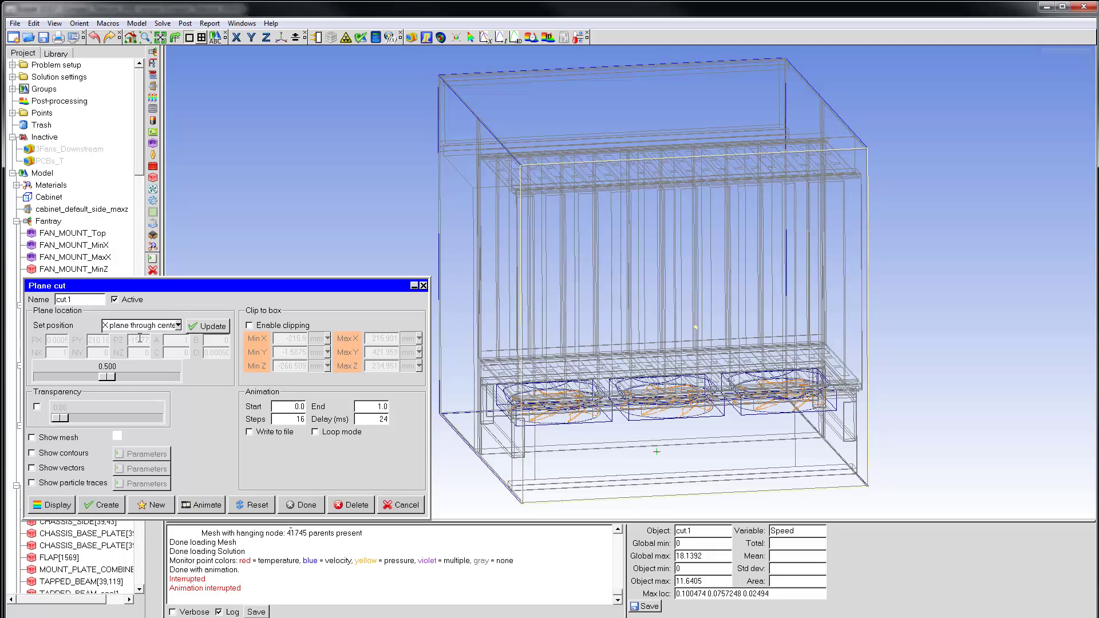
double_click(64, 298)
text(X-)
text(center)
Show and display velocity vectors on the X-center plane cut, ranging 0–18.1392 m/s.
click(32, 468)
click(43, 504)
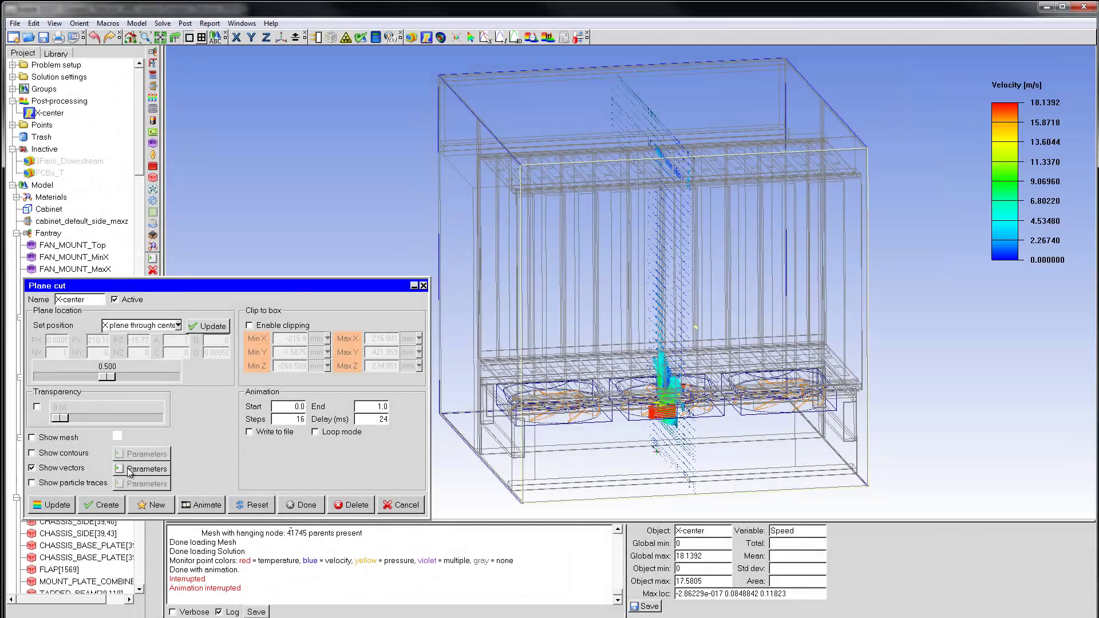
Change the X-center vector arrow style to '3D arrow head' and apply it.
click(147, 470)
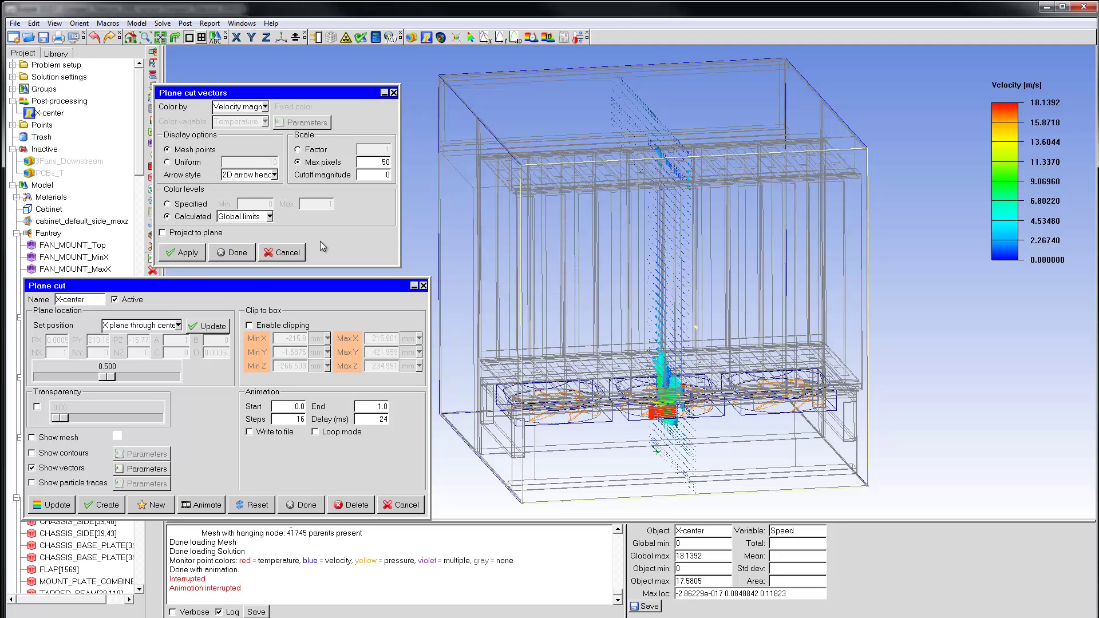
click(275, 179)
click(248, 219)
click(191, 255)
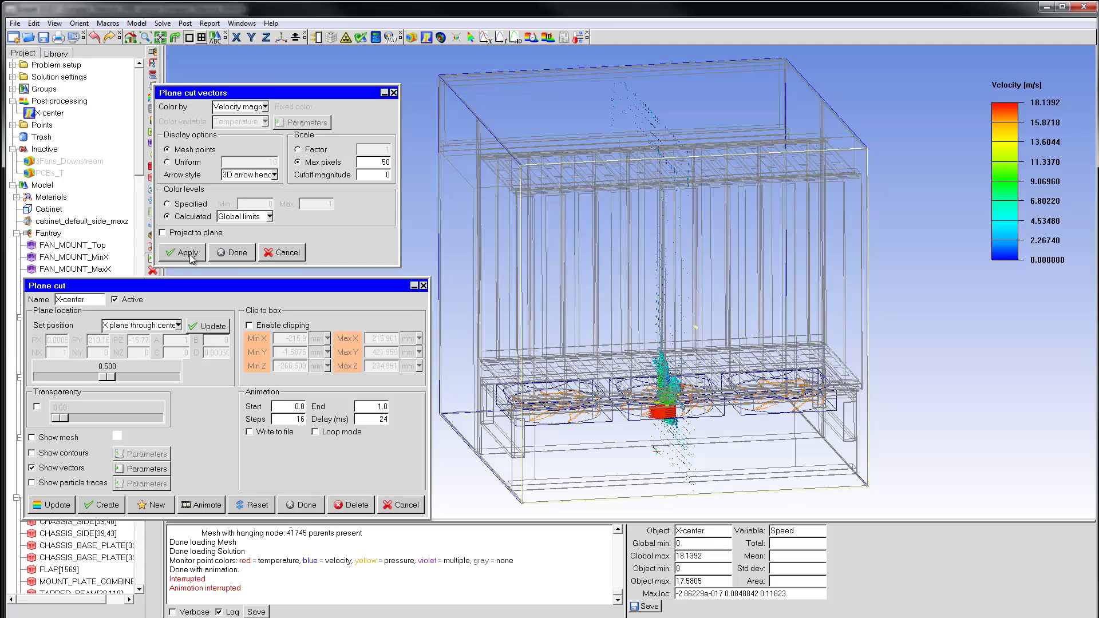
Use Specified colour levels with a maximum of 10 m/s and cutoff magnitude 10.
click(168, 204)
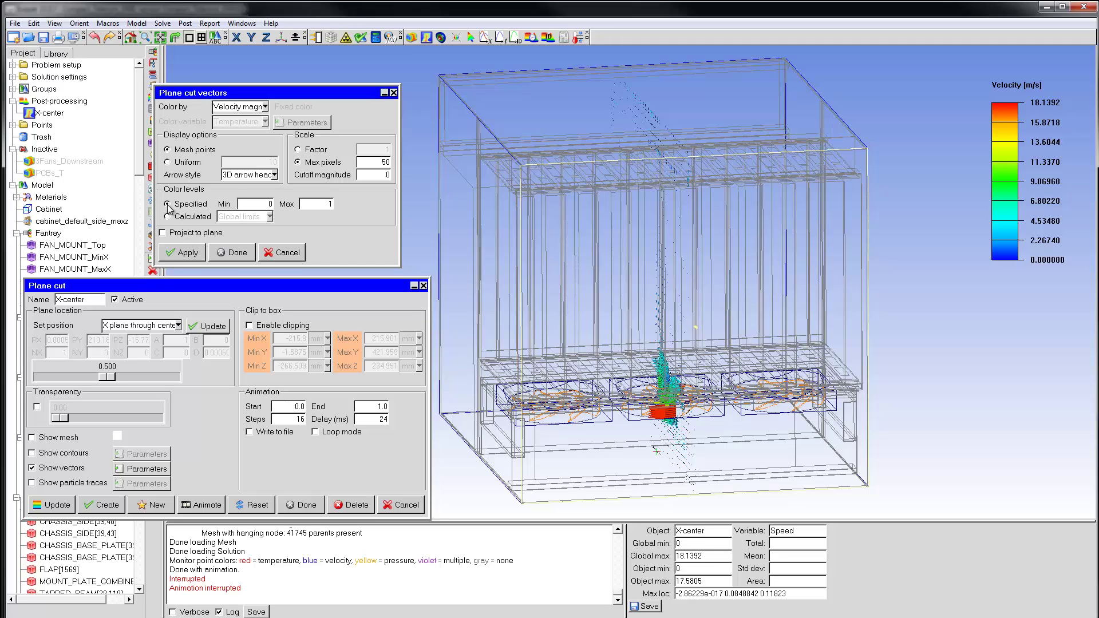
double_click(332, 205)
text(1)
text(0)
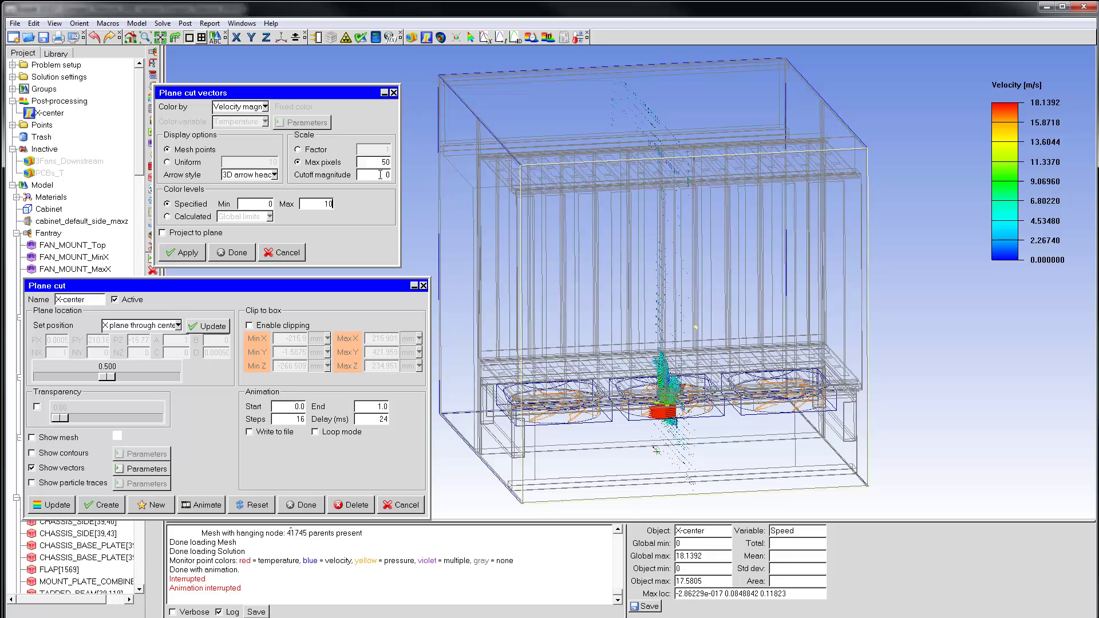
key(Tab)
text(1)
click(191, 255)
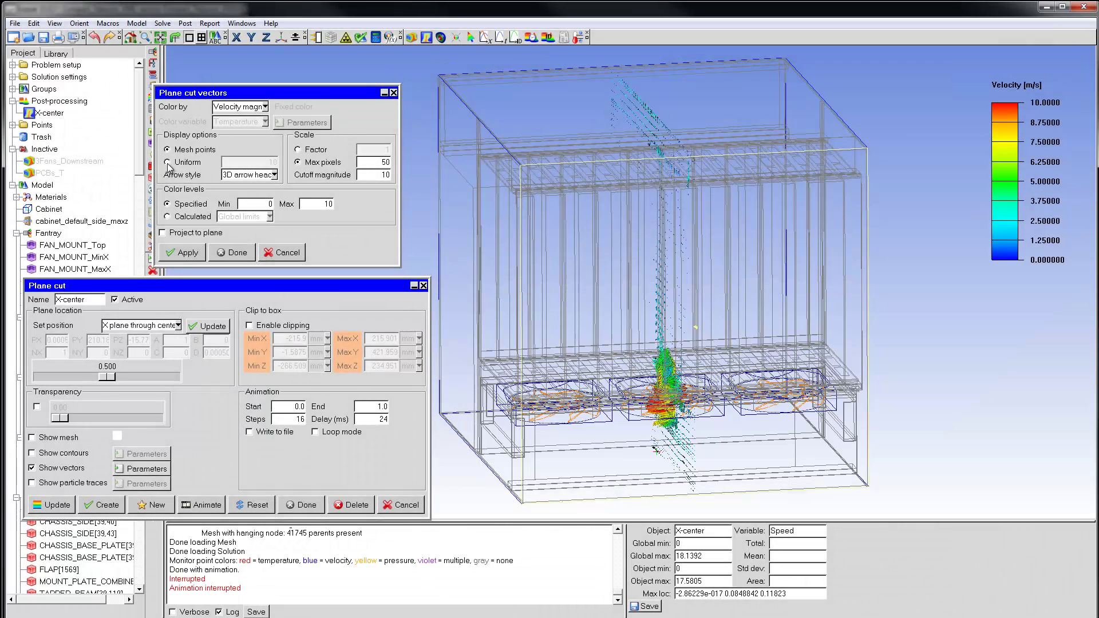
Draw 3000 uniformly spaced vectors on the X-center plane and animate the cut.
click(167, 162)
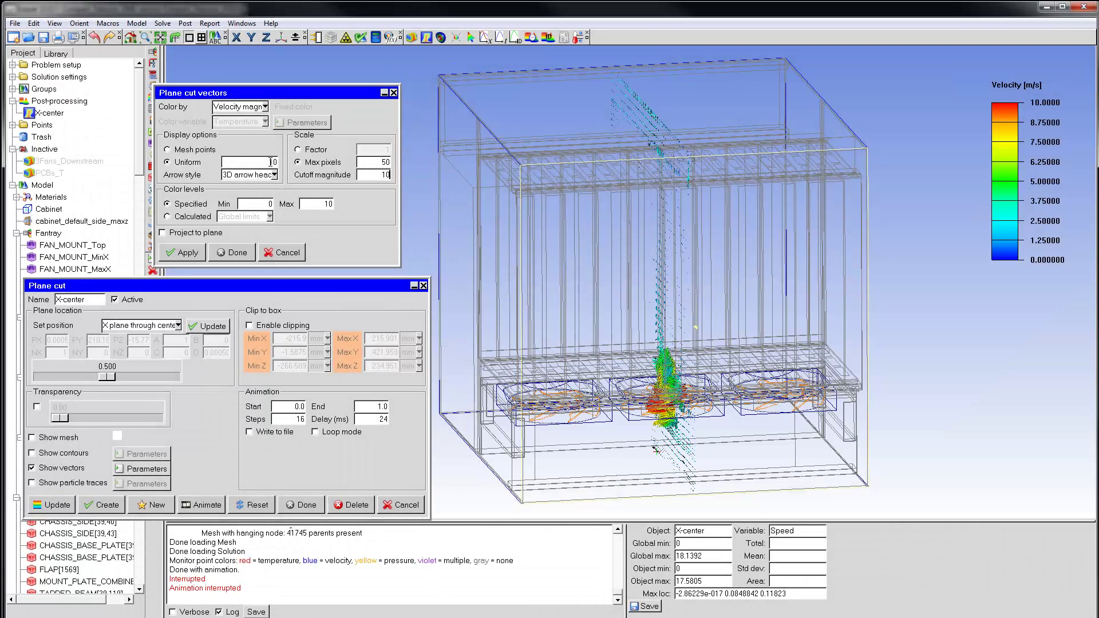
drag(264, 163, 278, 163)
text(3)
text(00)
key(Return)
click(185, 253)
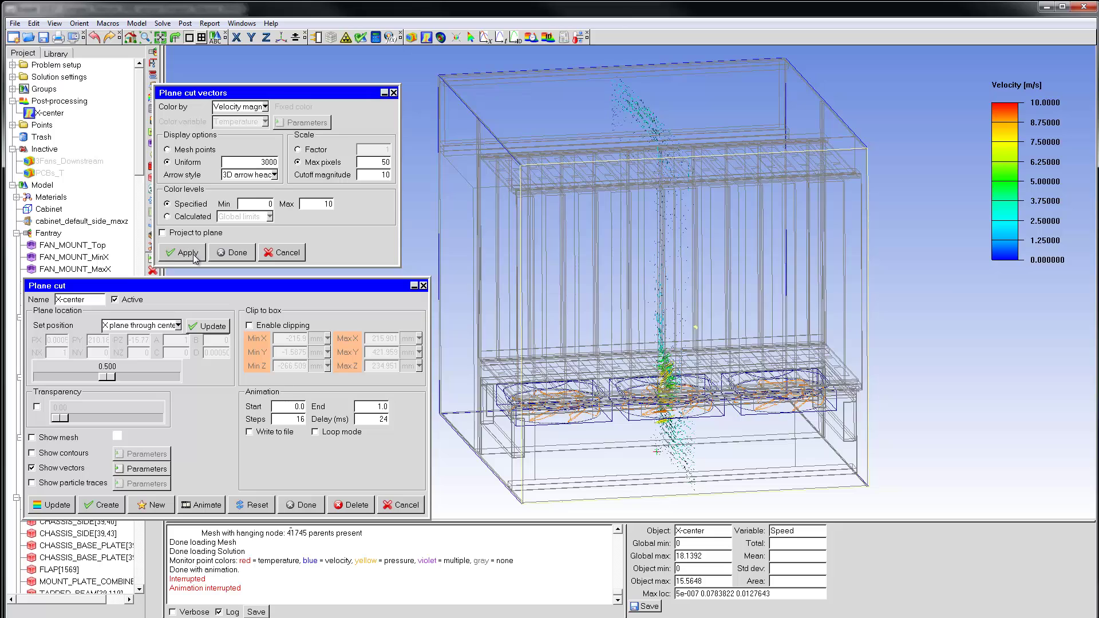
click(201, 504)
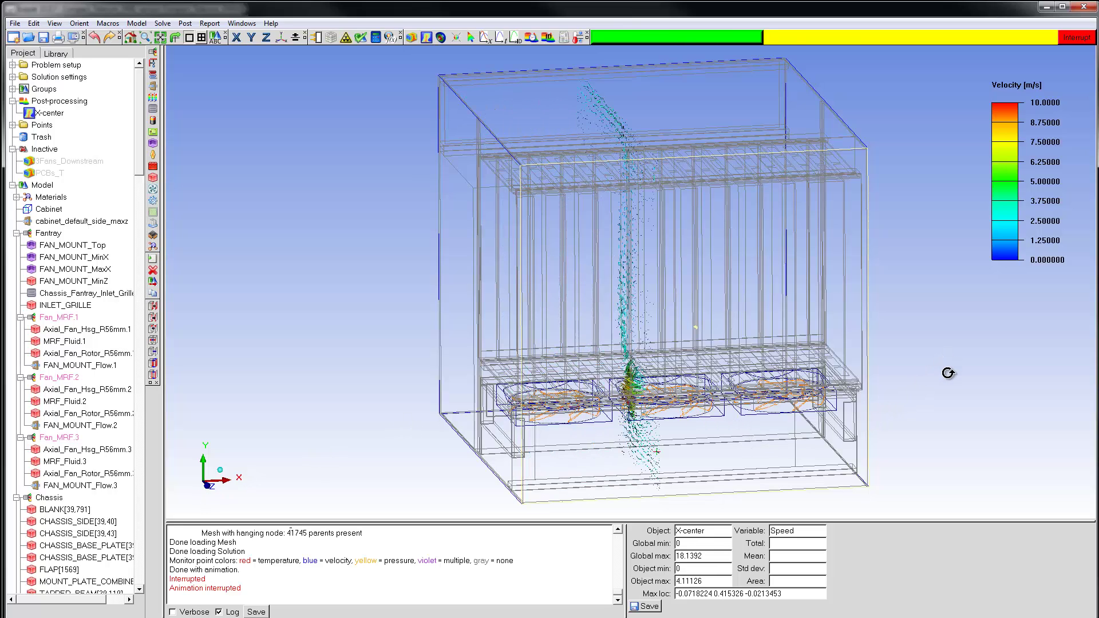
Stop the animation and make the X-center vector plane 0.75 transparent.
click(1087, 42)
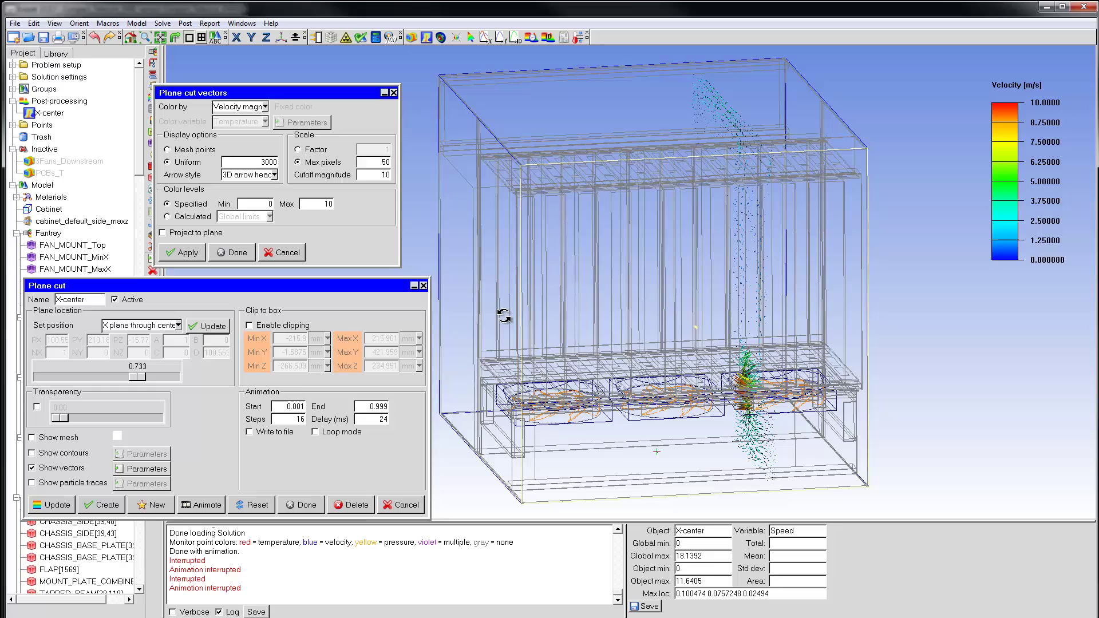
click(36, 407)
drag(59, 418, 131, 418)
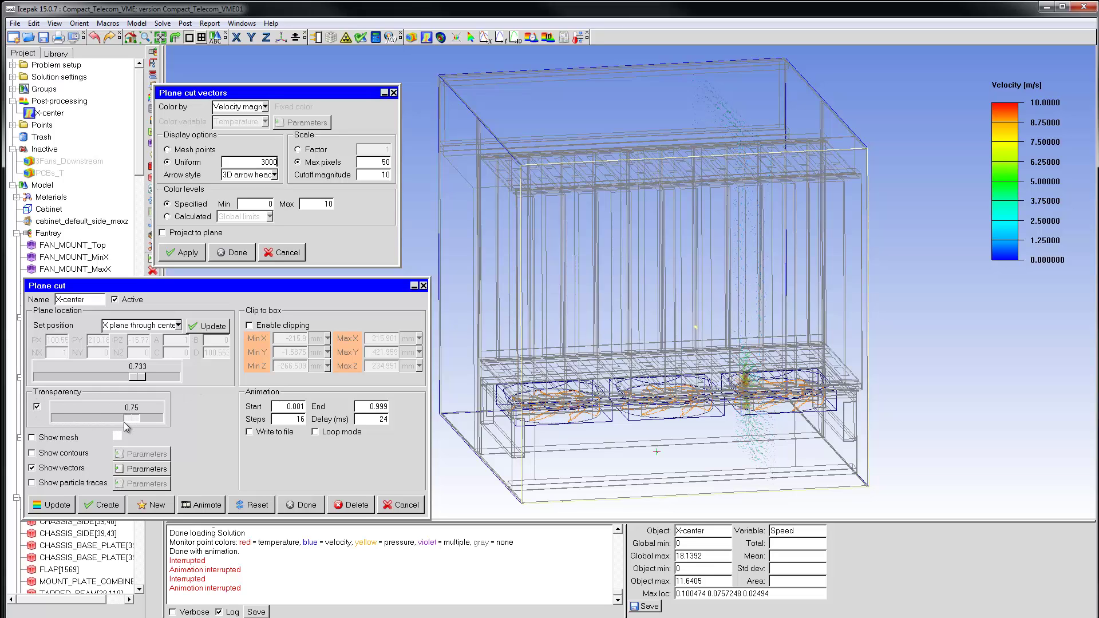